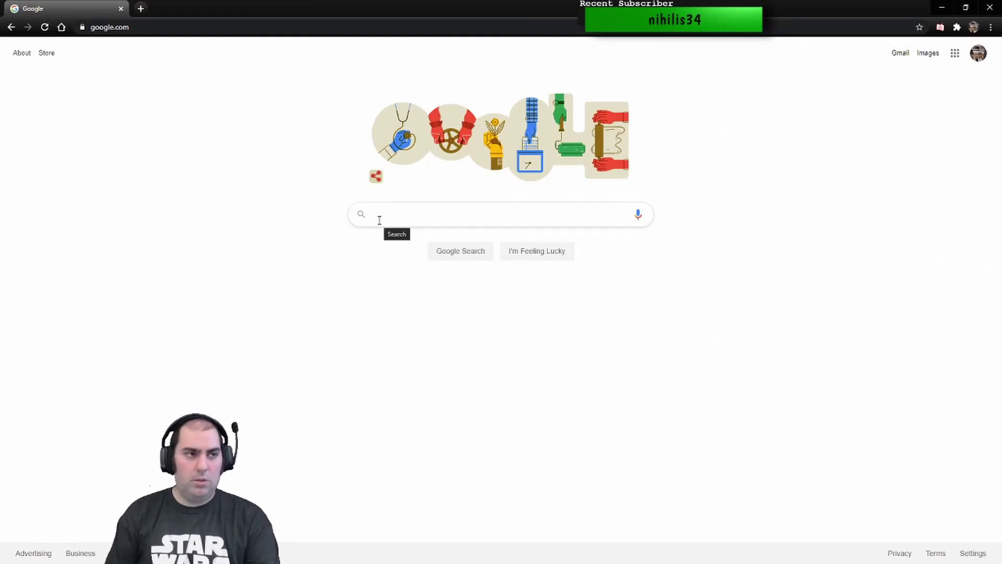
type("roll a d")
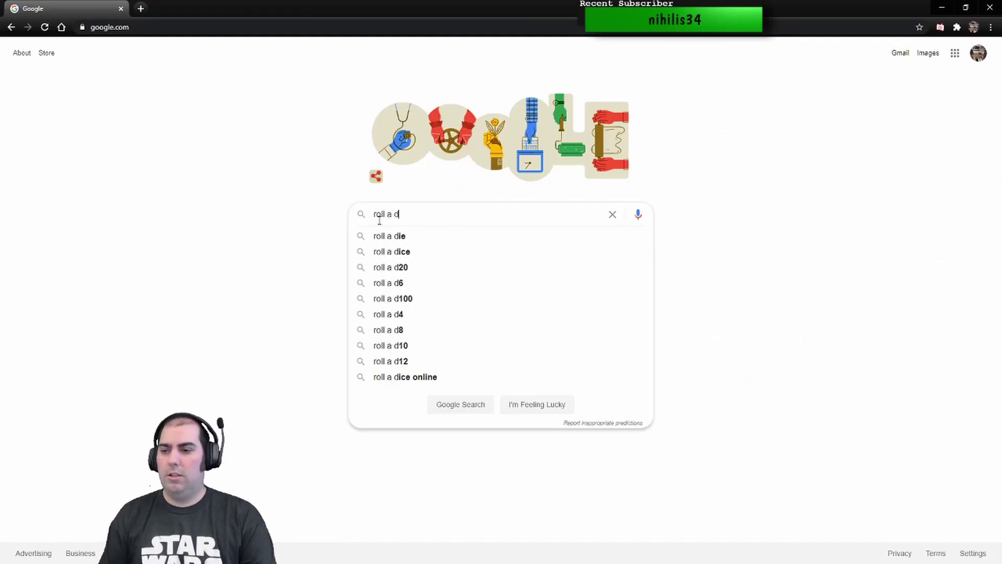
type("20")
Step: Run the Google search for 'roll a d20' and copy the results page URL
key("Return")
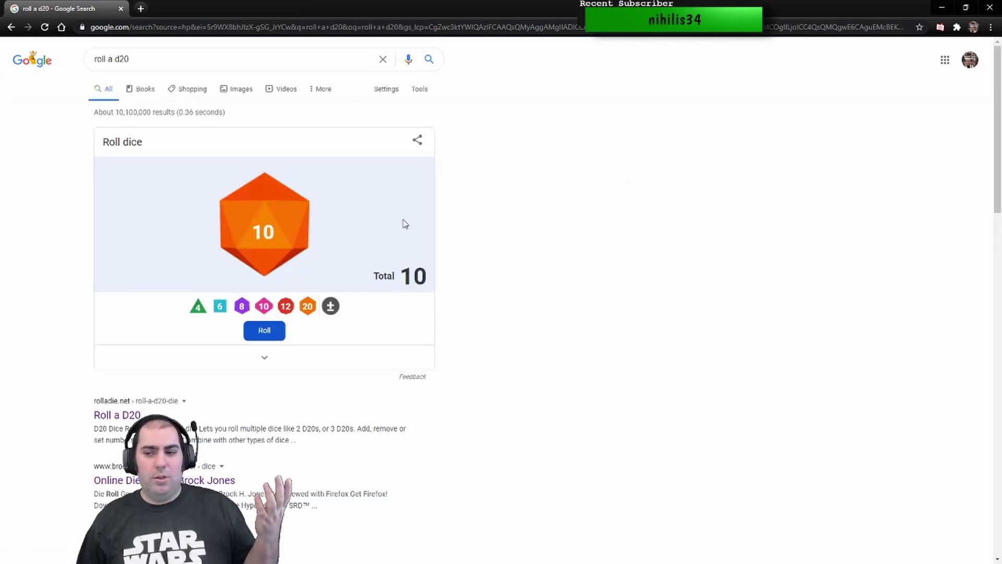
left_click(569, 26)
right_click(568, 27)
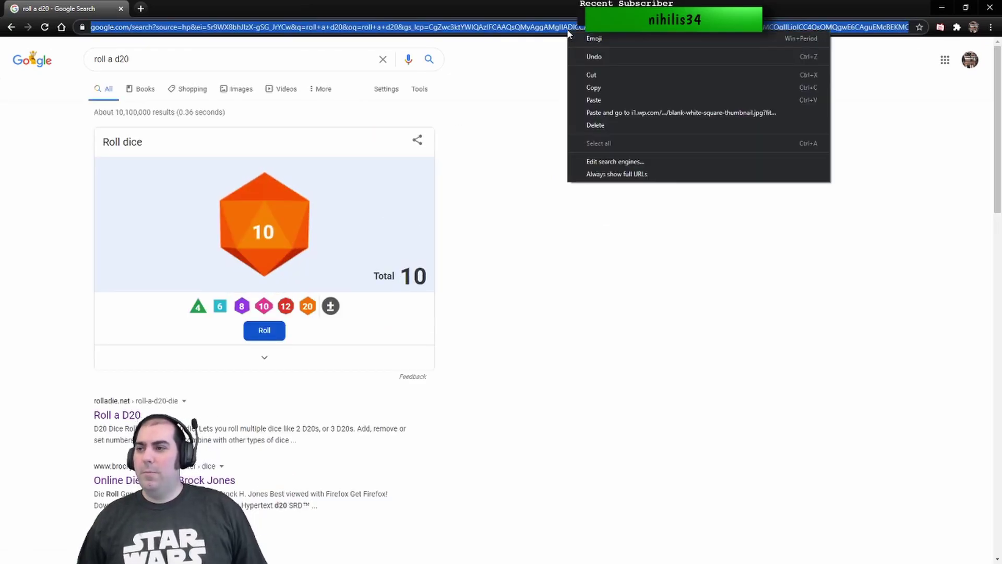
left_click(593, 88)
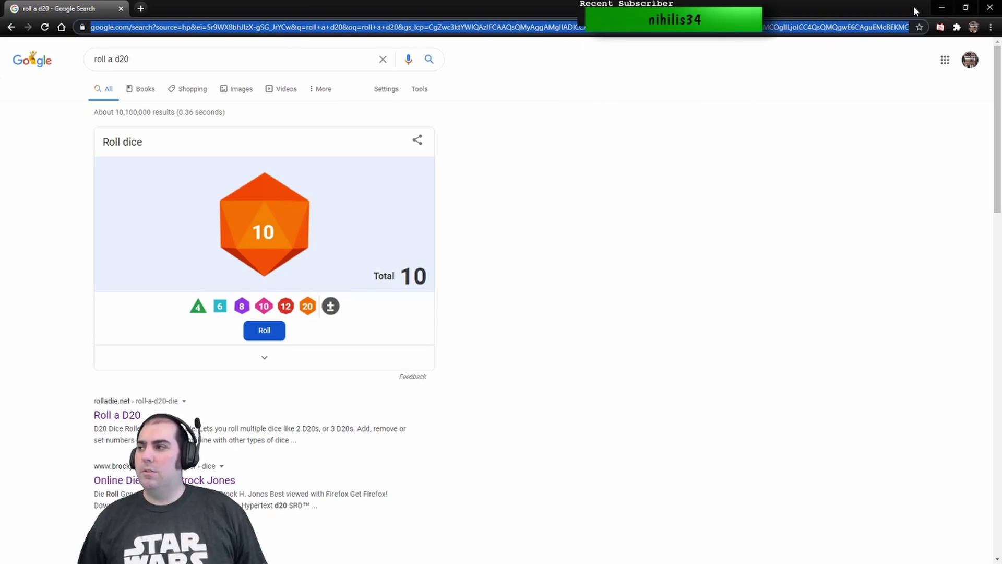
Step: Bring OBS fully on screen, collapse the Alerts2 group, and start adding a Browser source
left_click(941, 8)
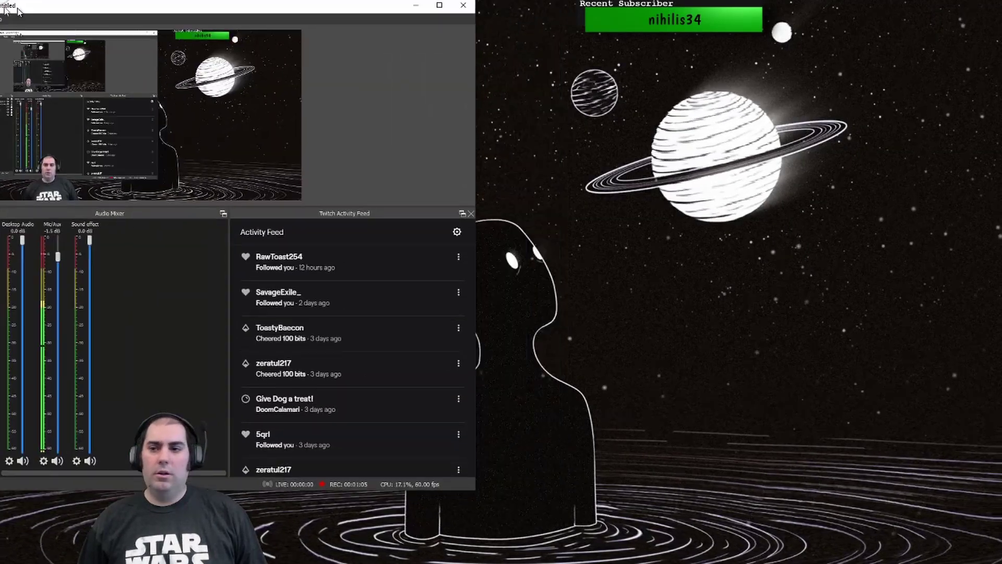
left_click_drag(18, 9, 298, 49)
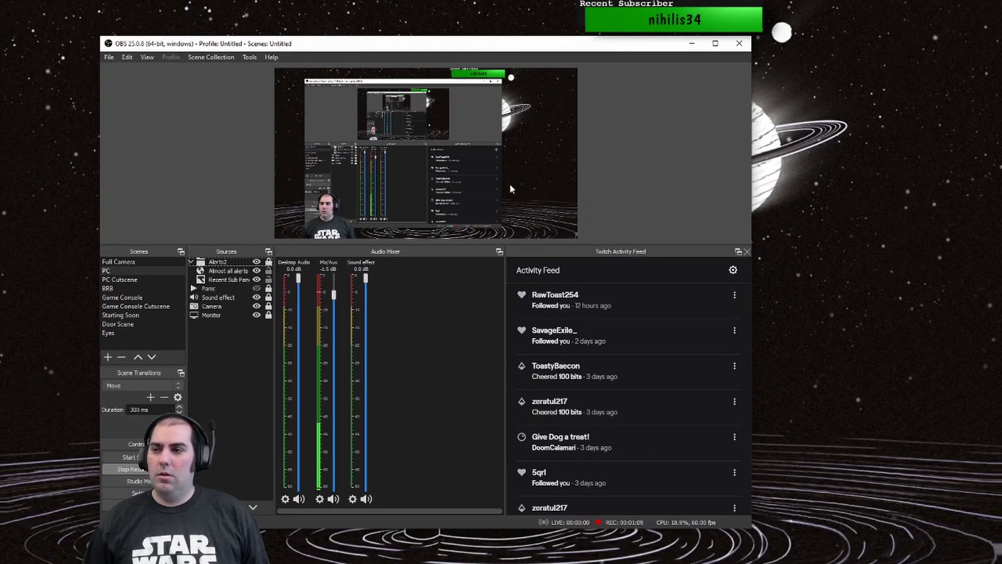
left_click(192, 262)
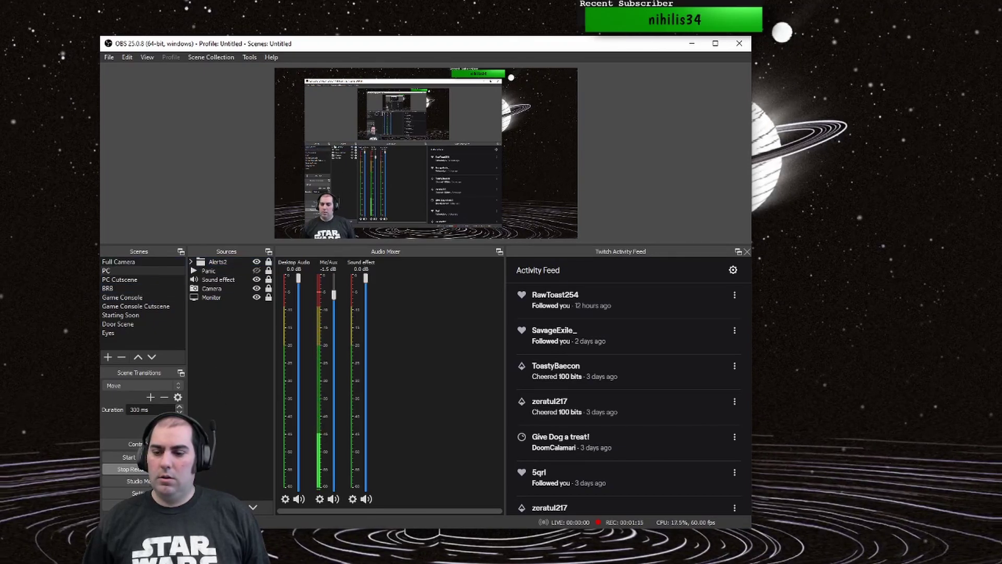
left_click(196, 501)
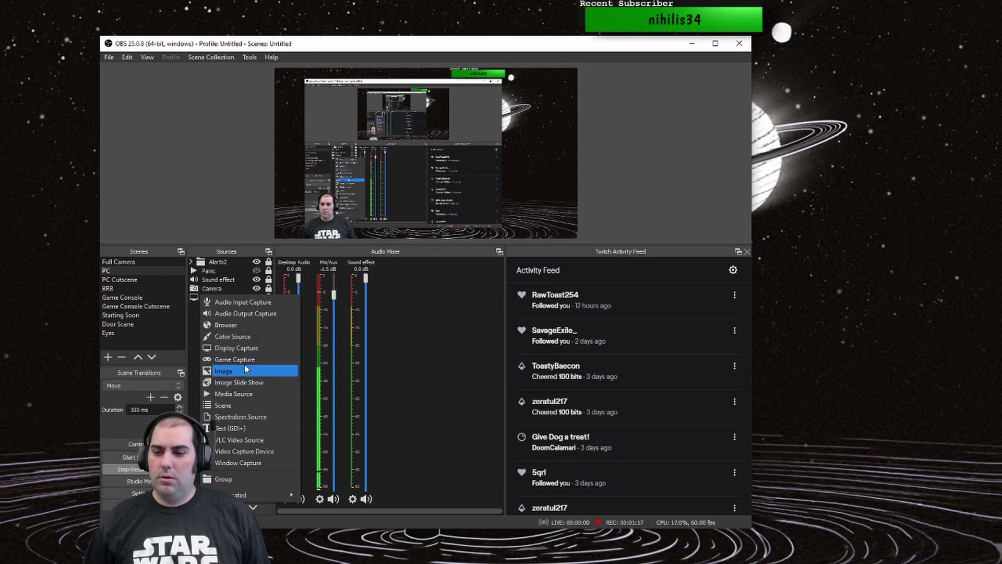
left_click(250, 330)
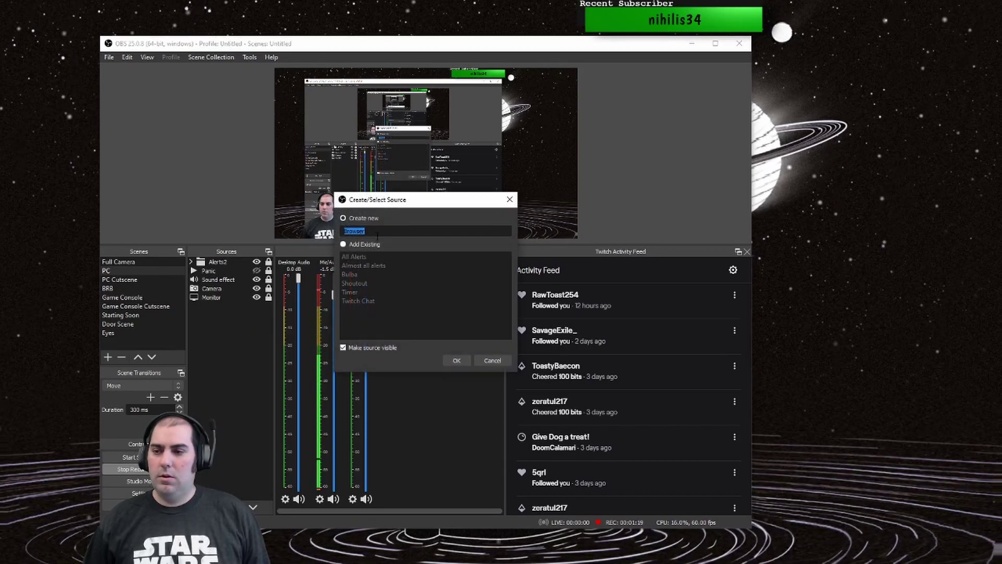
type("Dice")
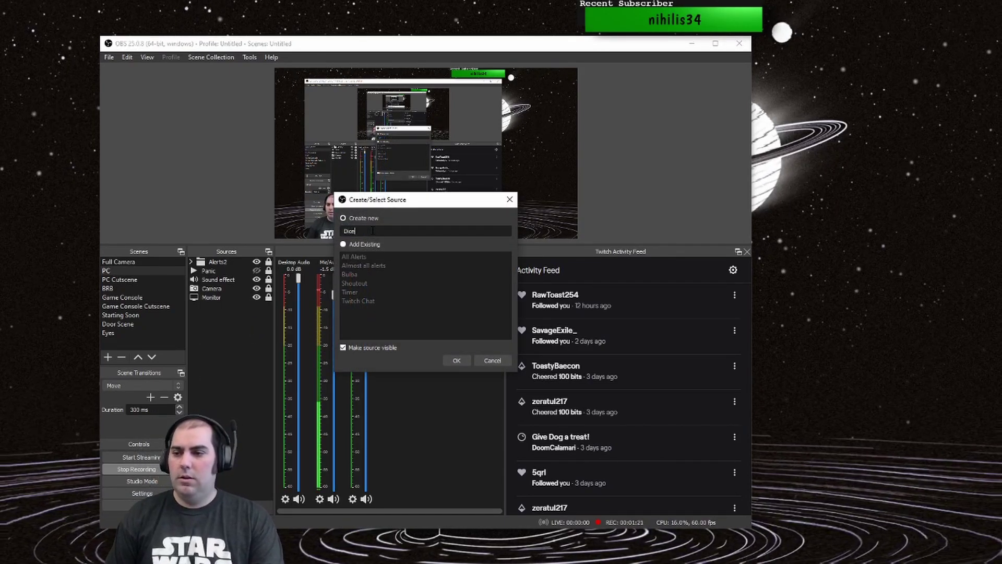
Step: Create the Dice browser source and paste the copied d20 results address as its URL
left_click(457, 360)
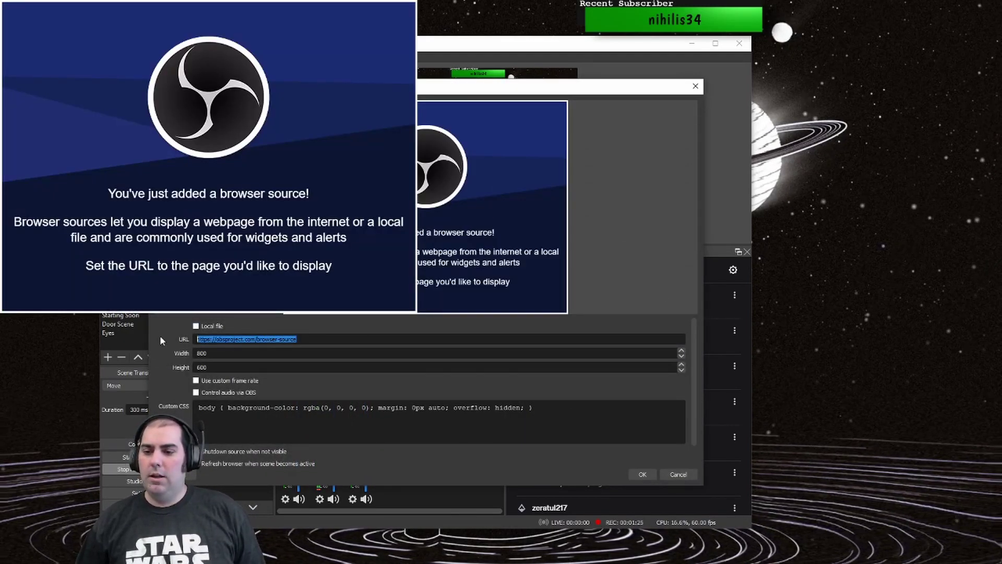
key("ctrl+v")
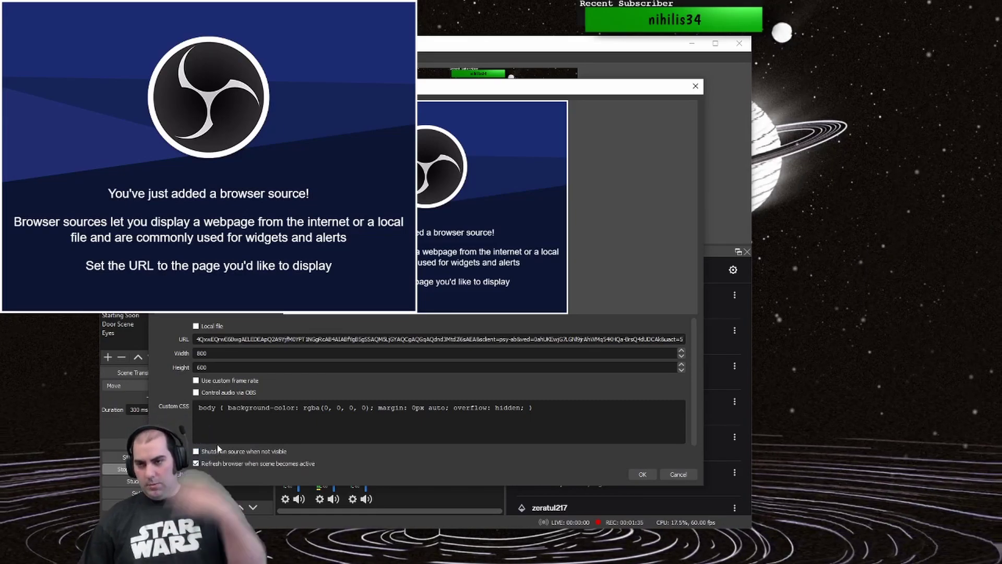
Step: Confirm the Dice settings, then crop and position the die near the scene's middle
left_click(642, 475)
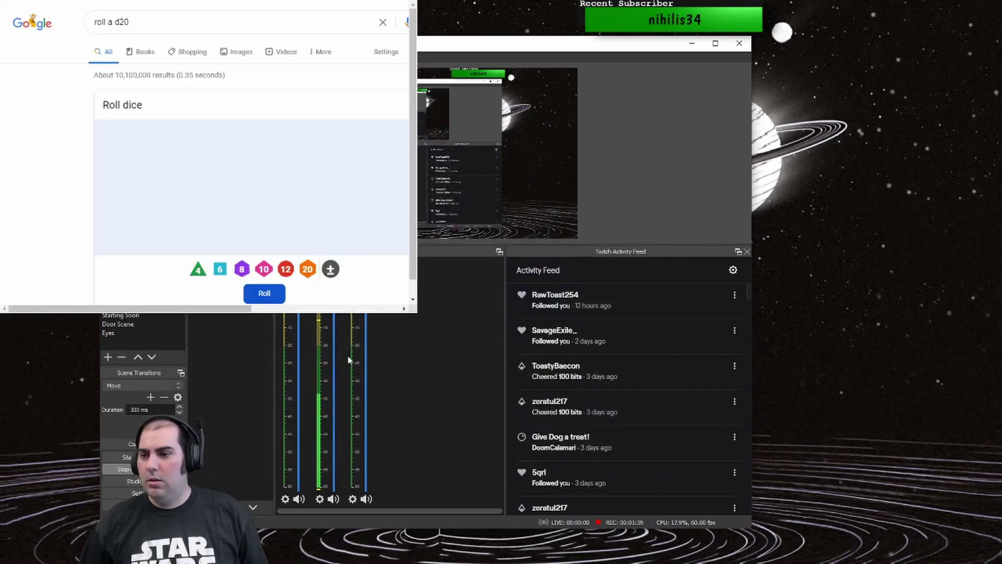
mouse_move(387, 116)
left_mouse_down()
mouse_move(455, 147)
mouse_move(407, 155)
left_mouse_up()
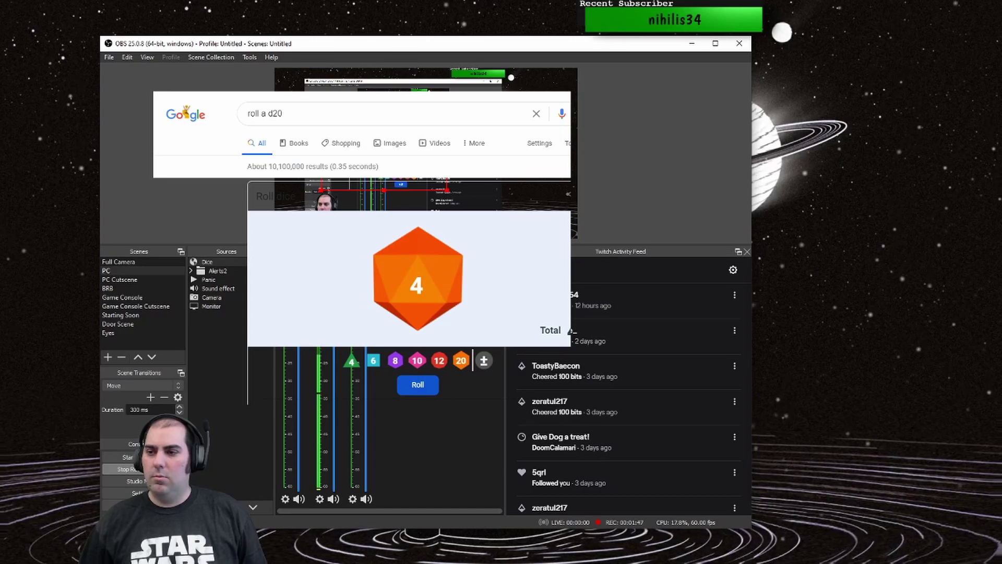
left_click_drag(571, 332, 662, 347)
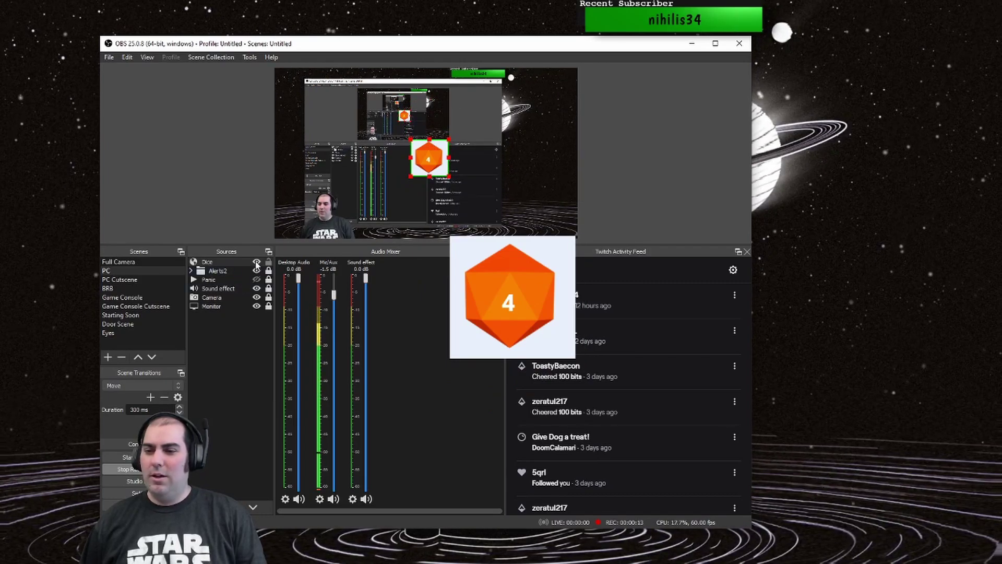
left_click(257, 263)
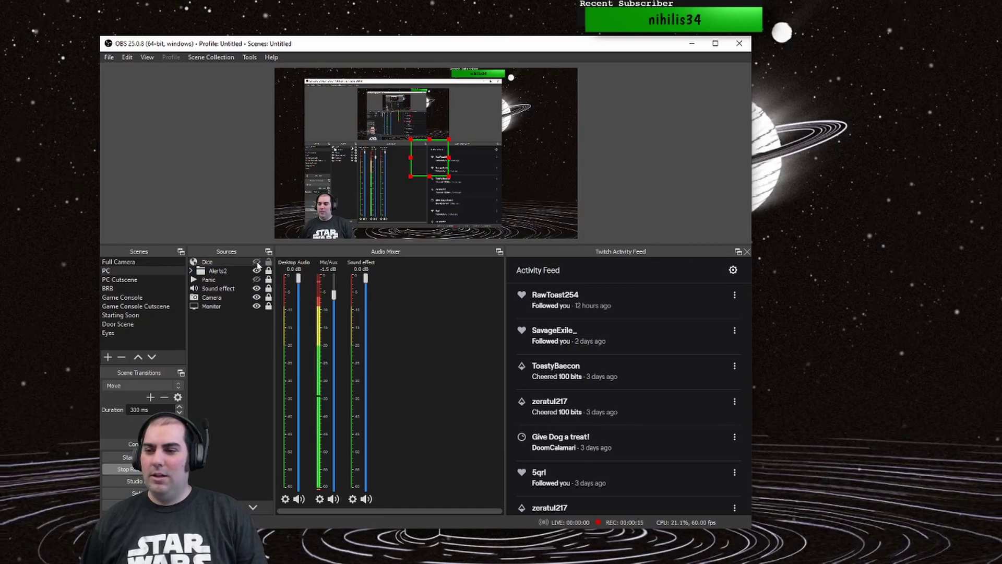
left_click(256, 262)
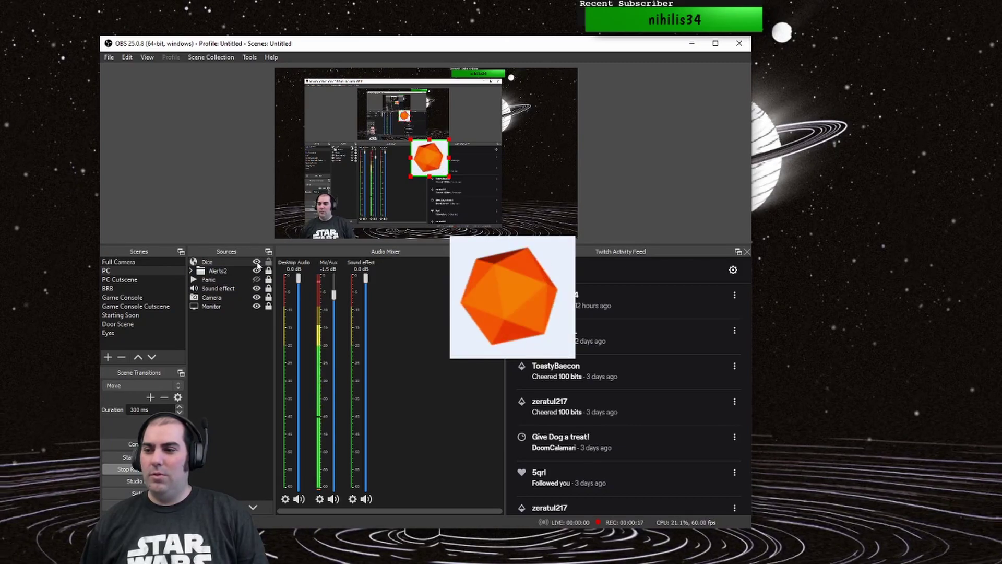
left_click(256, 262)
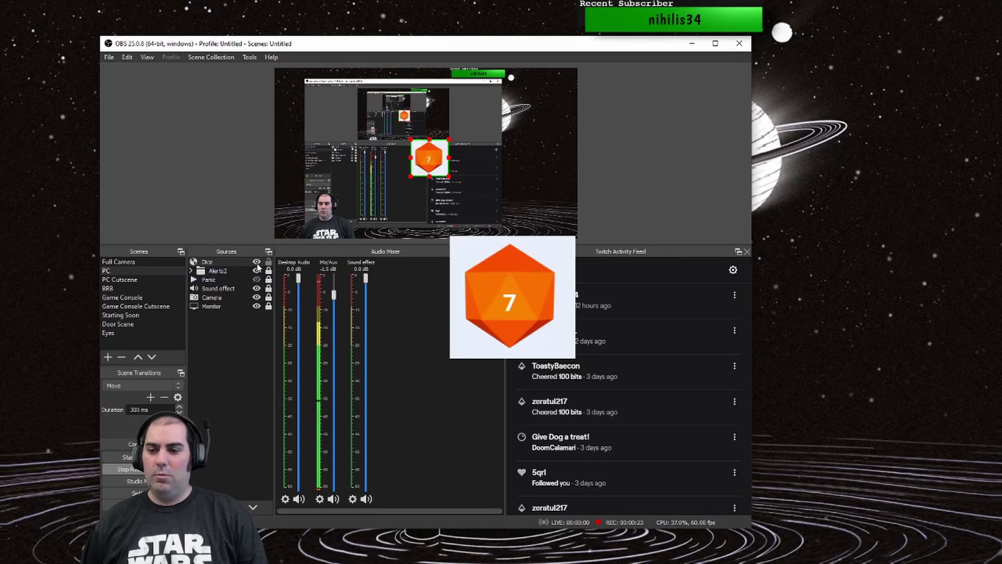
left_click(257, 263)
left_click(257, 263)
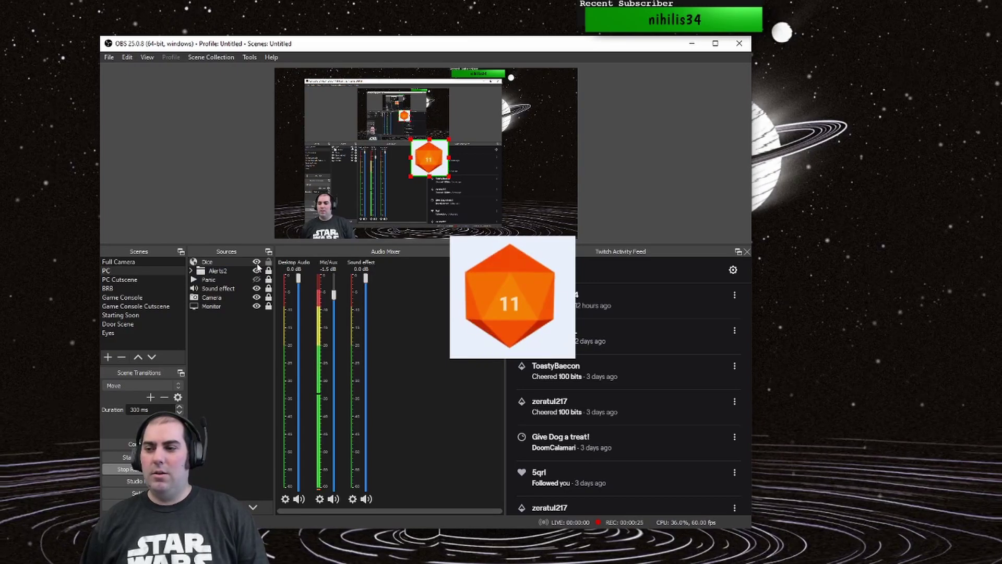
left_click(256, 262)
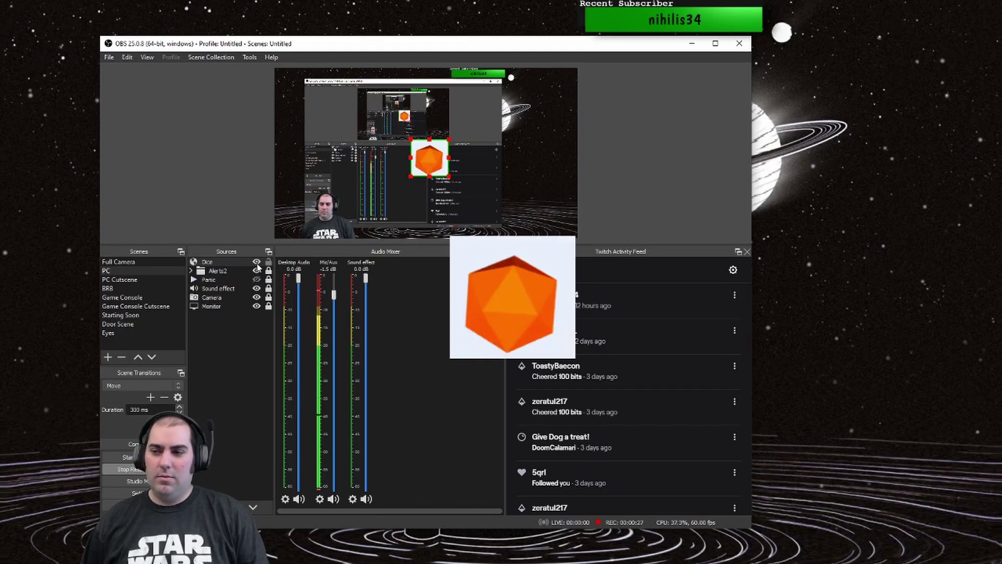
Step: Add a Chroma Key filter to the Dice source
right_click(228, 262)
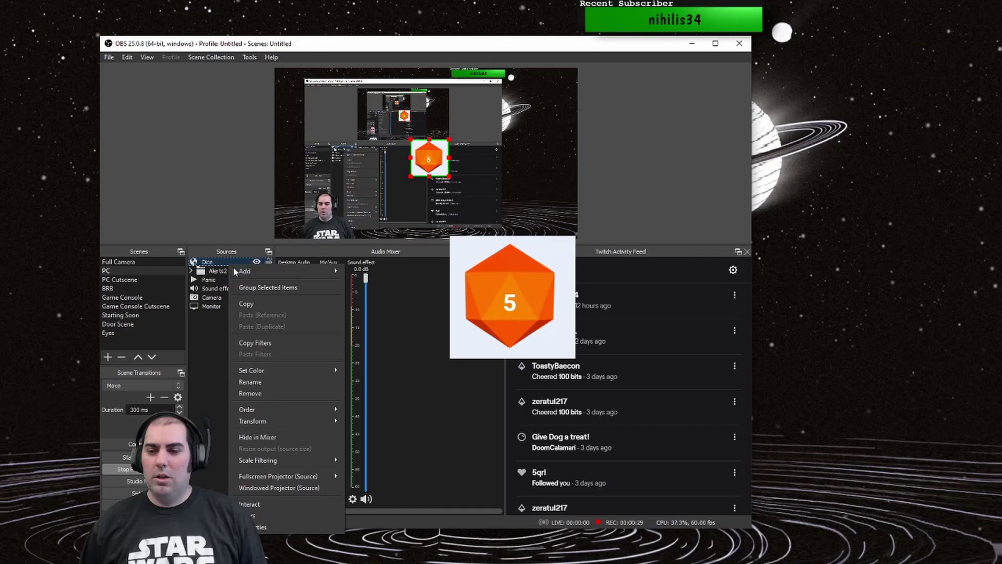
left_click(298, 516)
left_click(216, 466)
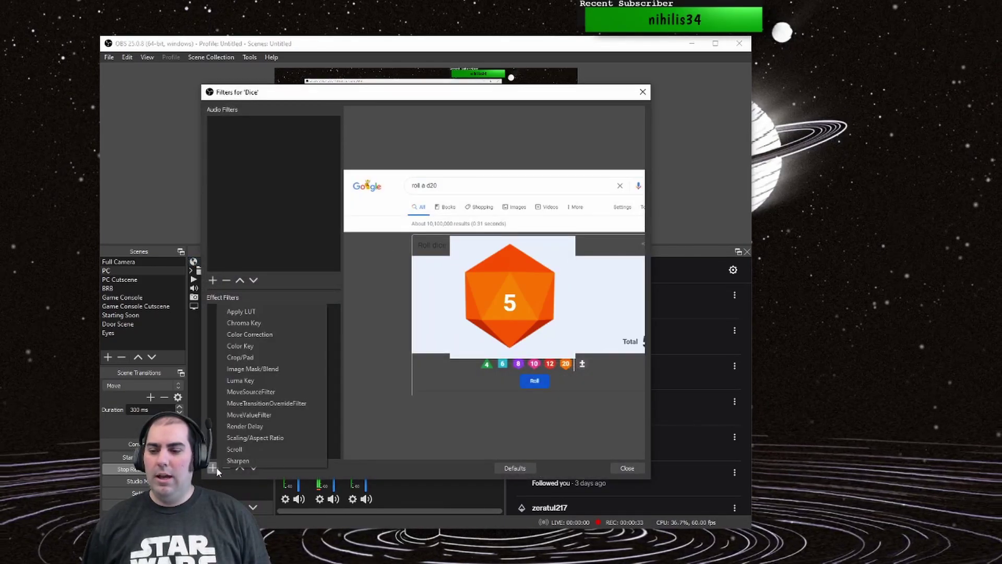
left_click(281, 326)
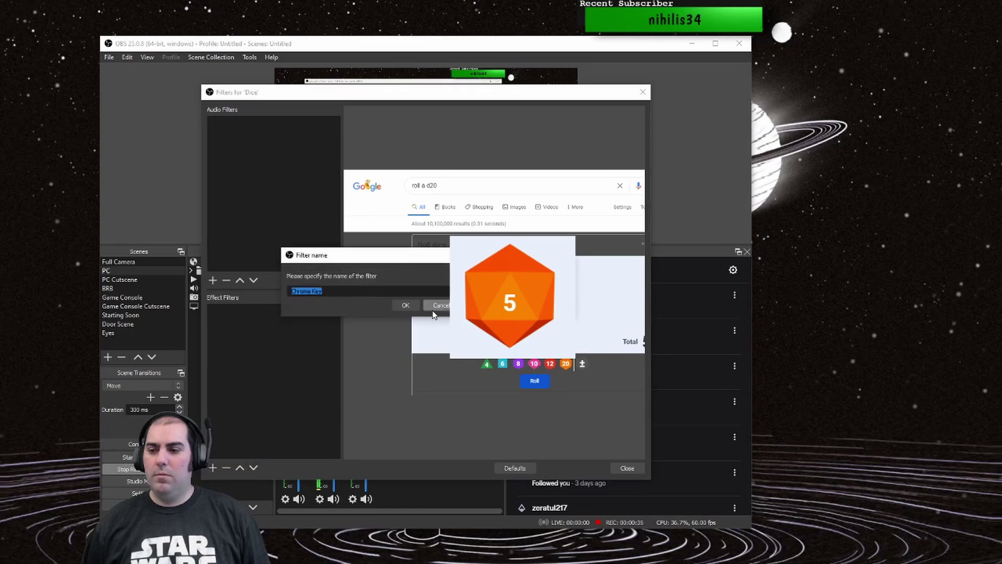
left_click(409, 305)
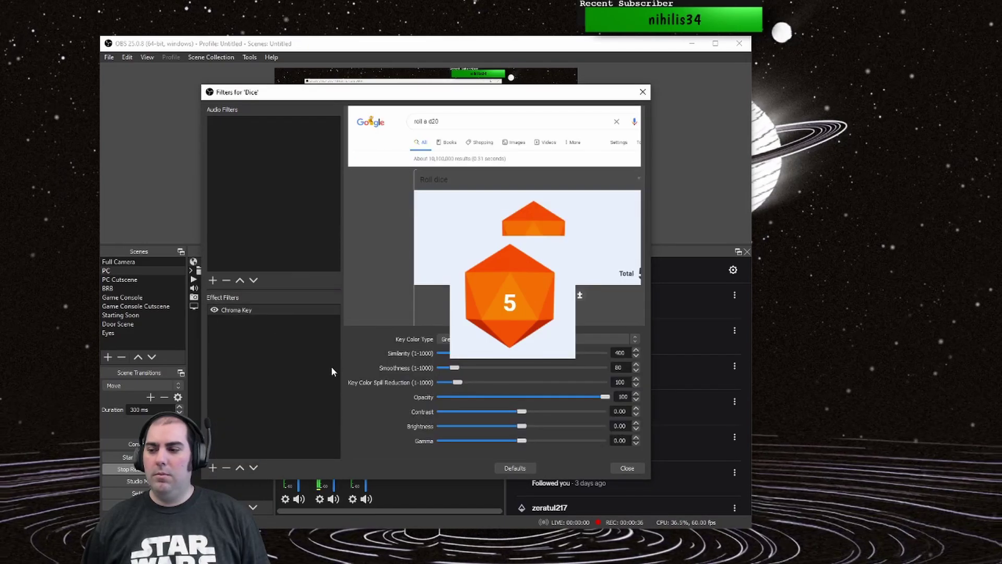
Step: Set the Chroma Key colour type to Custom white (#ffffff) and lower Similarity
left_click(592, 339)
left_click(593, 366)
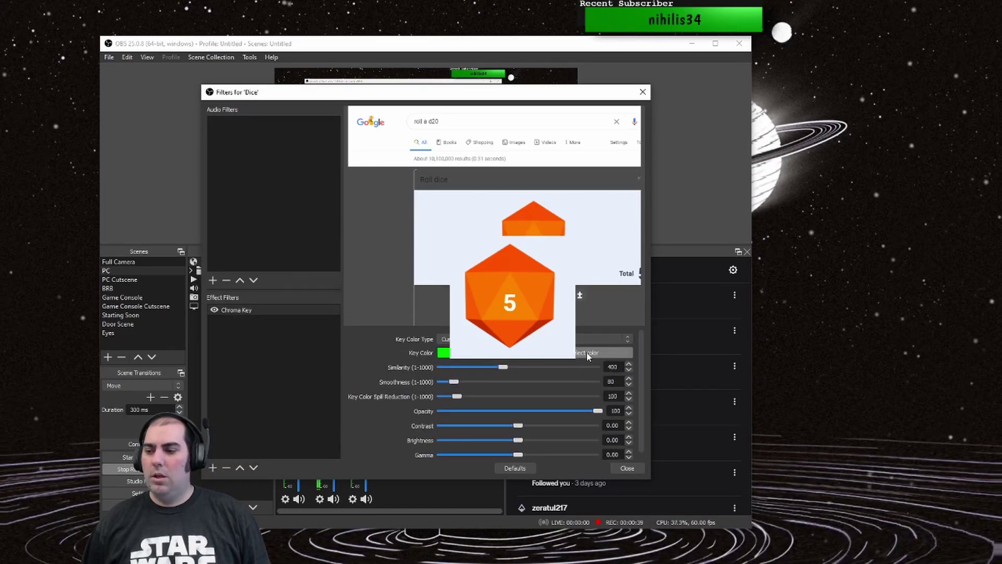
left_click(595, 352)
left_click(502, 381)
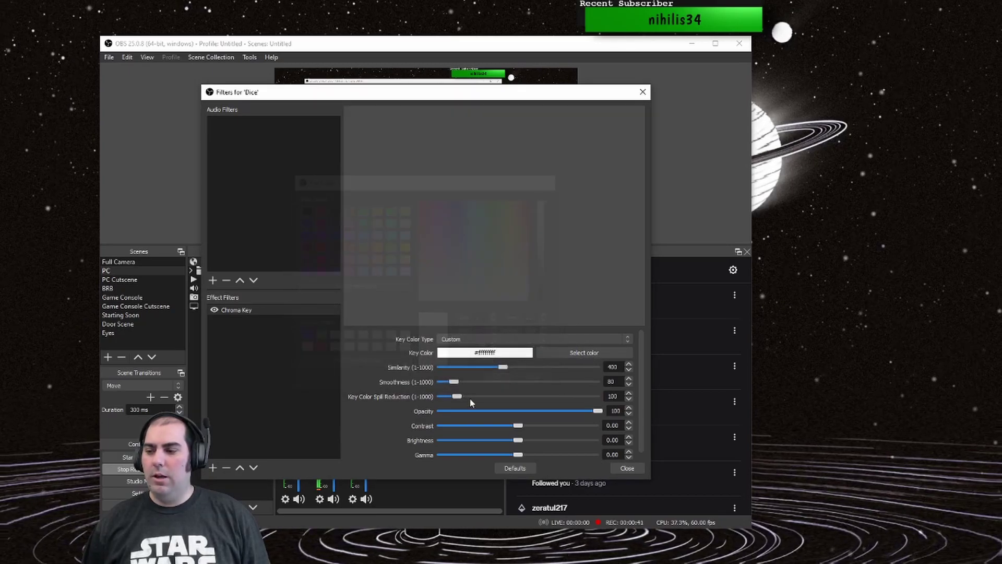
mouse_move(503, 368)
left_mouse_down()
mouse_move(398, 369)
mouse_move(448, 369)
left_mouse_up()
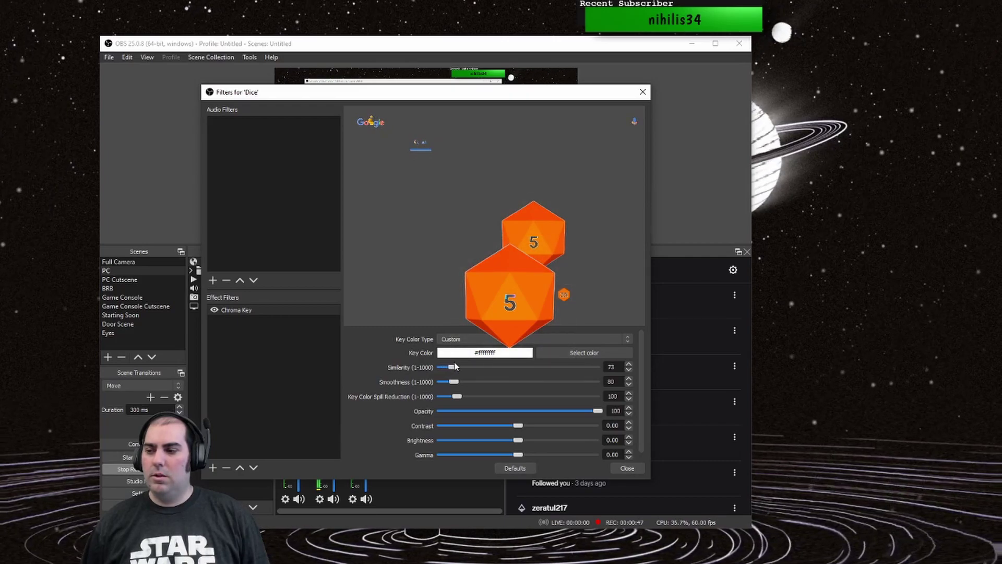
Step: Close the Dice Filters window and toggle the Dice source's visibility off and on
left_click(627, 469)
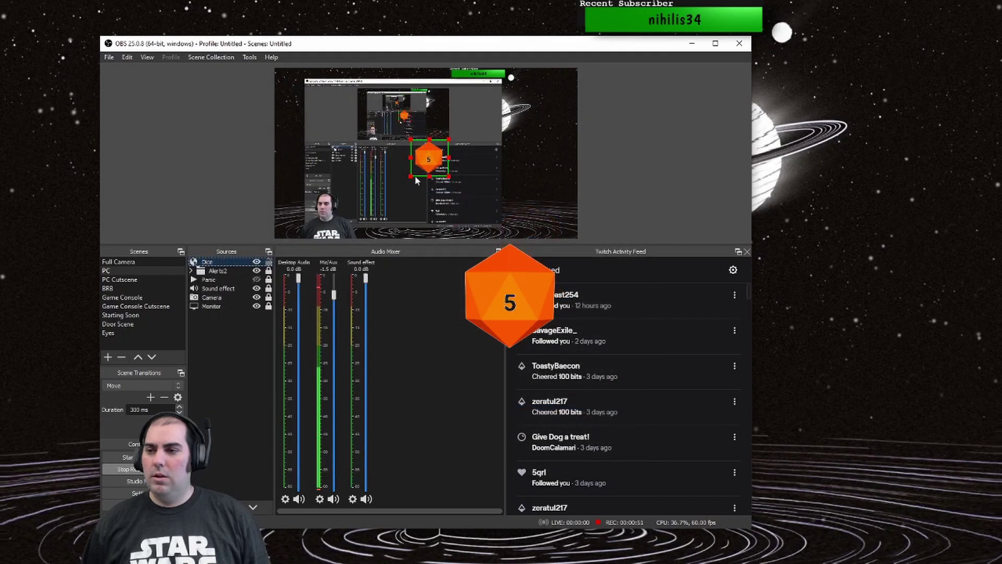
left_click(256, 263)
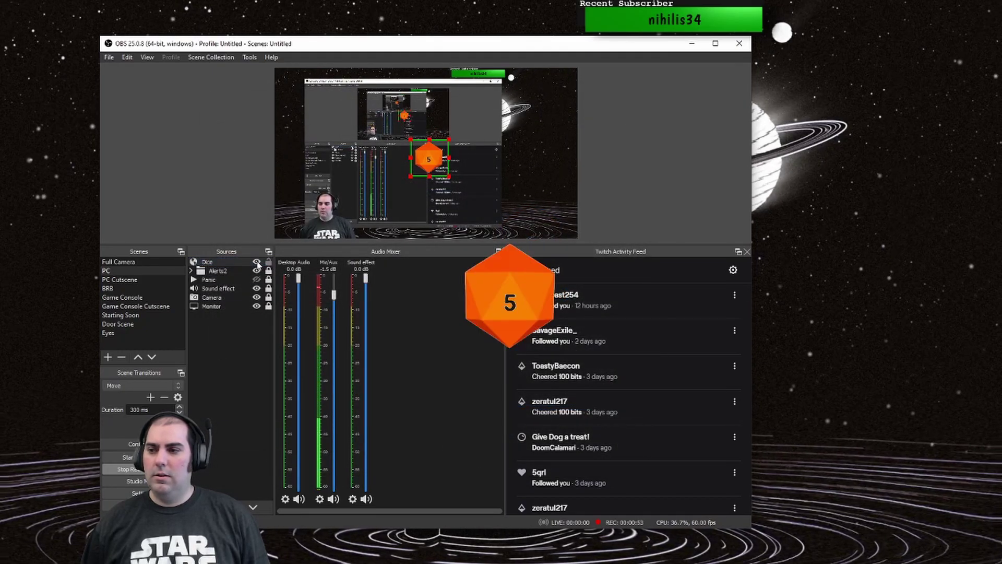
left_click(256, 262)
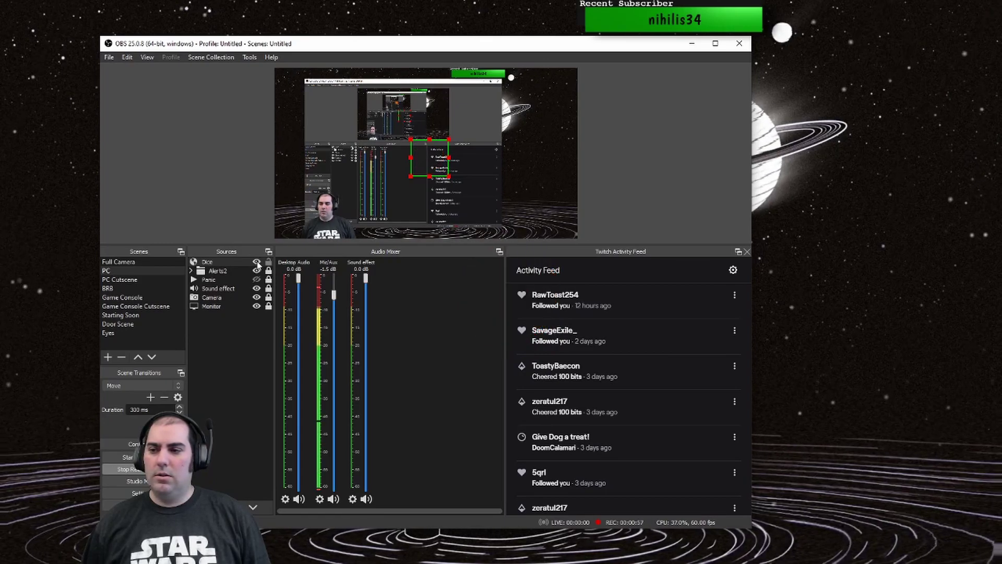
Step: Reopen the Dice source's filters and properties, then confirm the properties unchanged
left_click(257, 265)
right_click(235, 262)
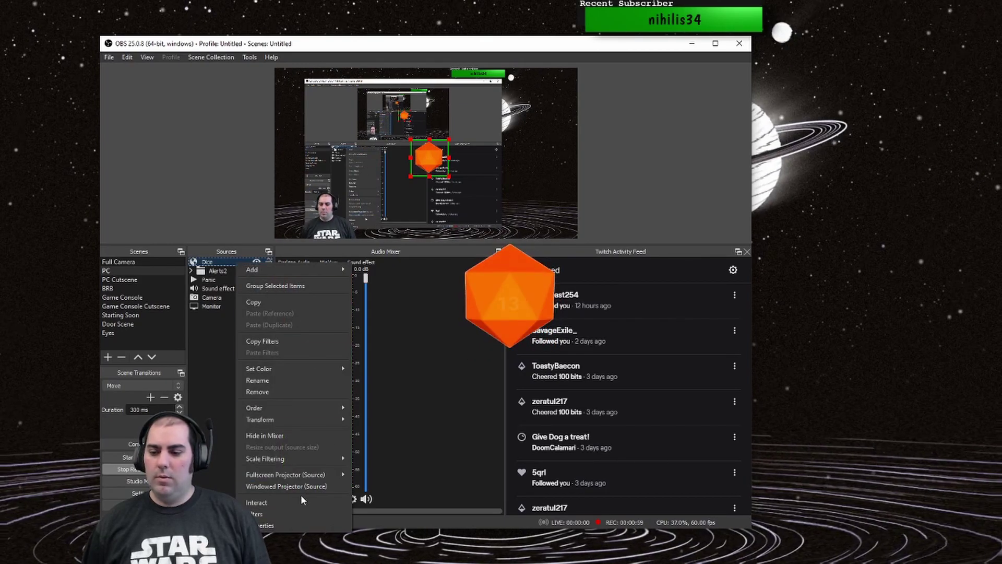
left_click(302, 514)
left_click(627, 468)
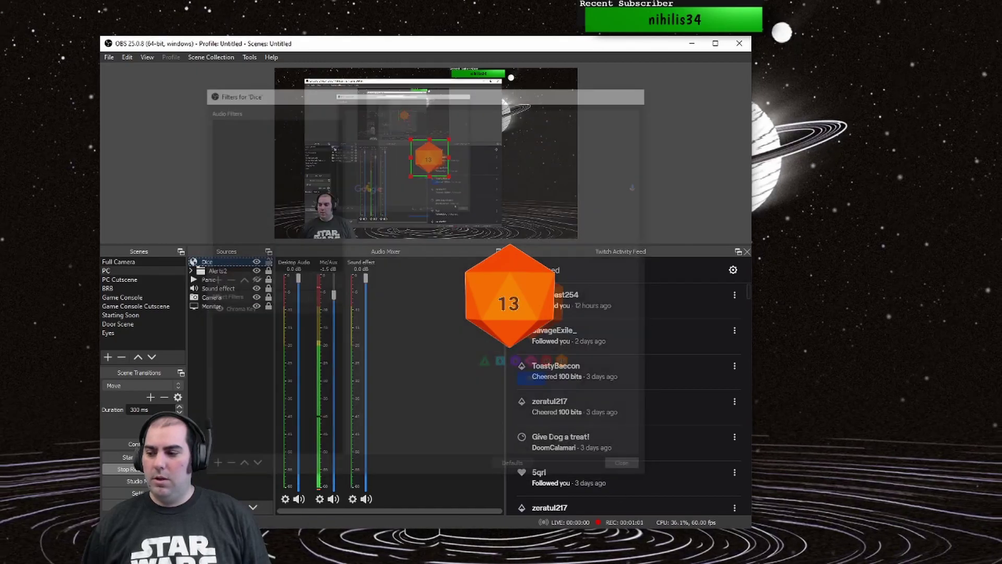
right_click(223, 264)
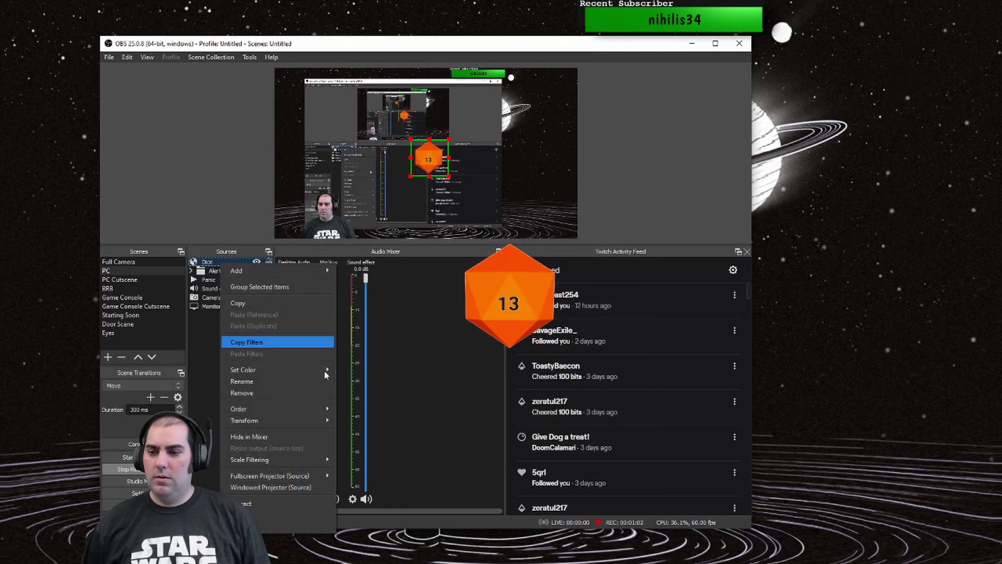
left_click(277, 527)
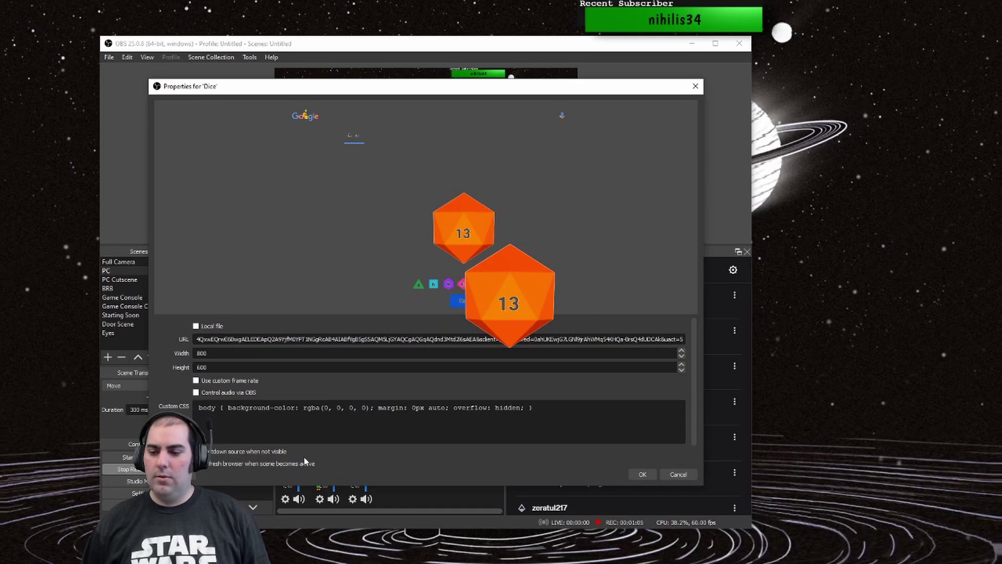
left_click(643, 474)
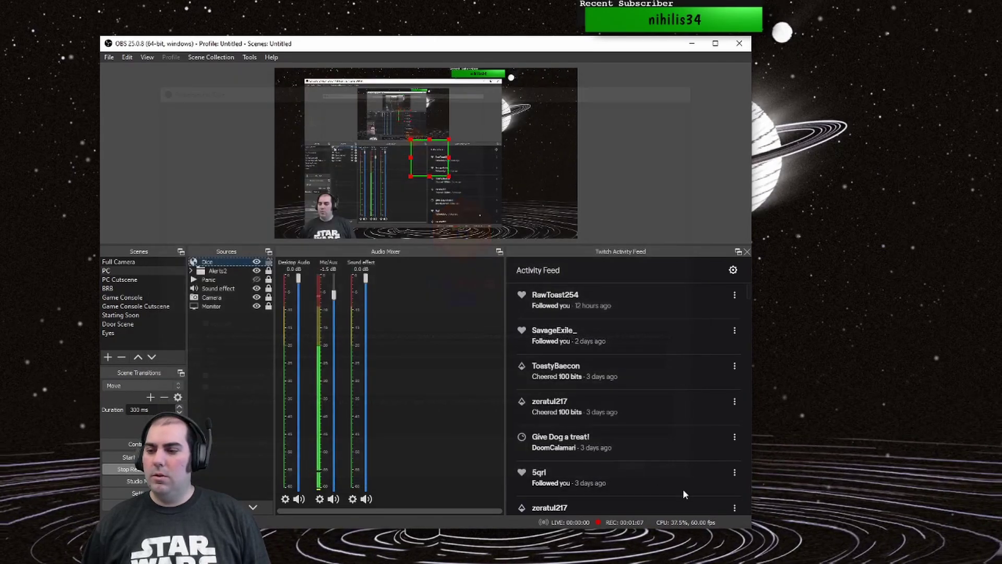
Step: Toggle Dice off and on to re-roll, then move the d20 right over the planet
left_click(256, 262)
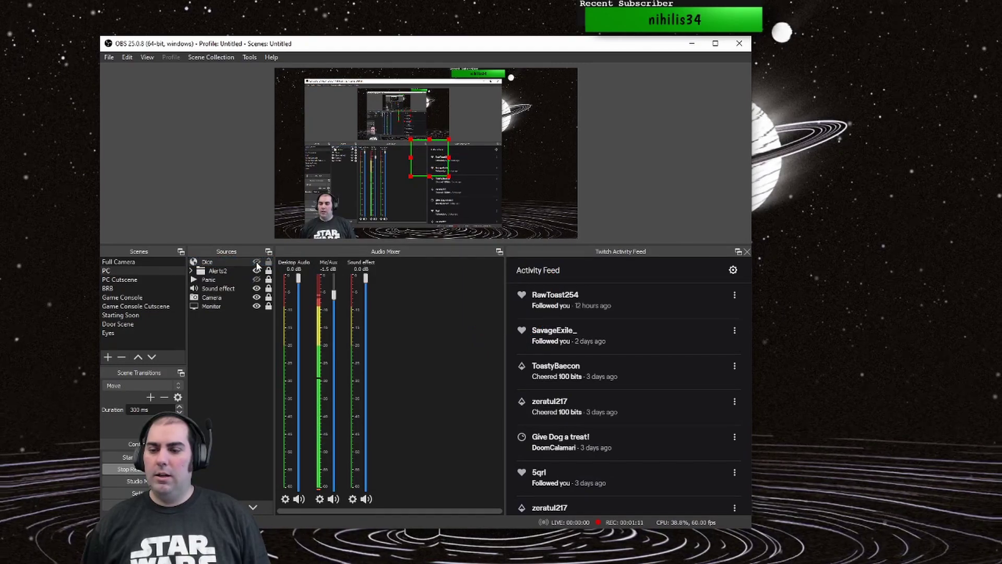
left_click(257, 262)
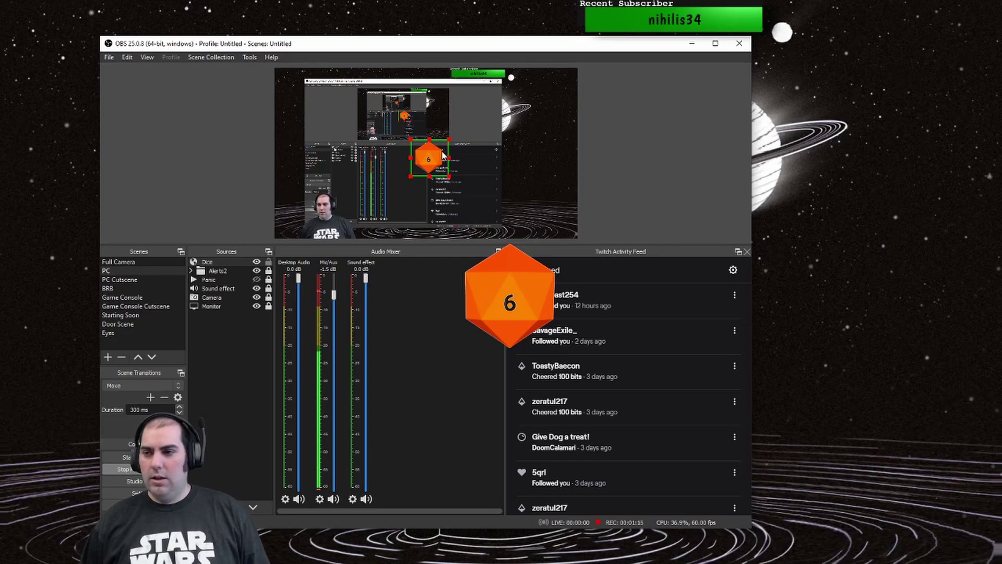
left_click_drag(435, 155, 463, 100)
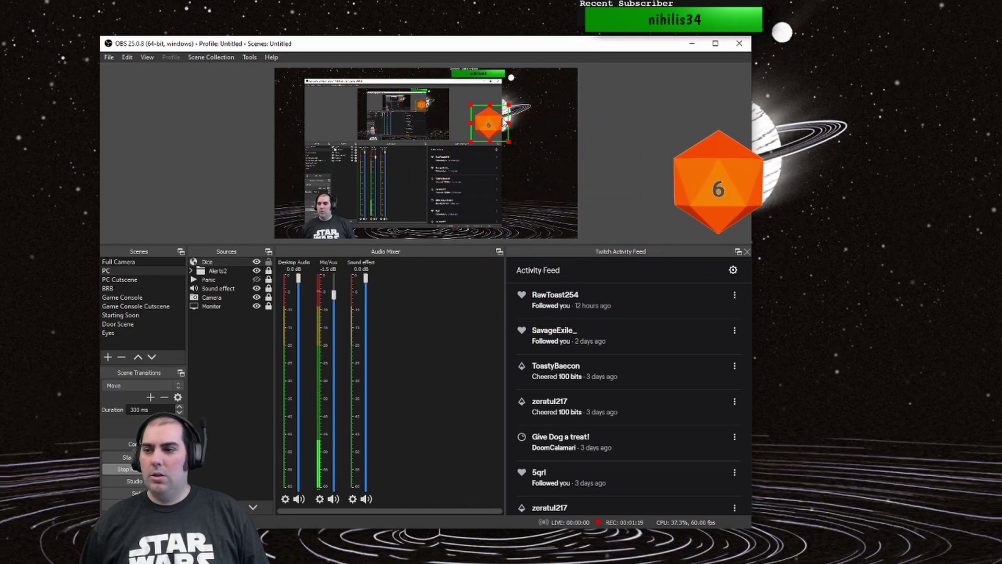
left_click_drag(505, 119, 359, 120)
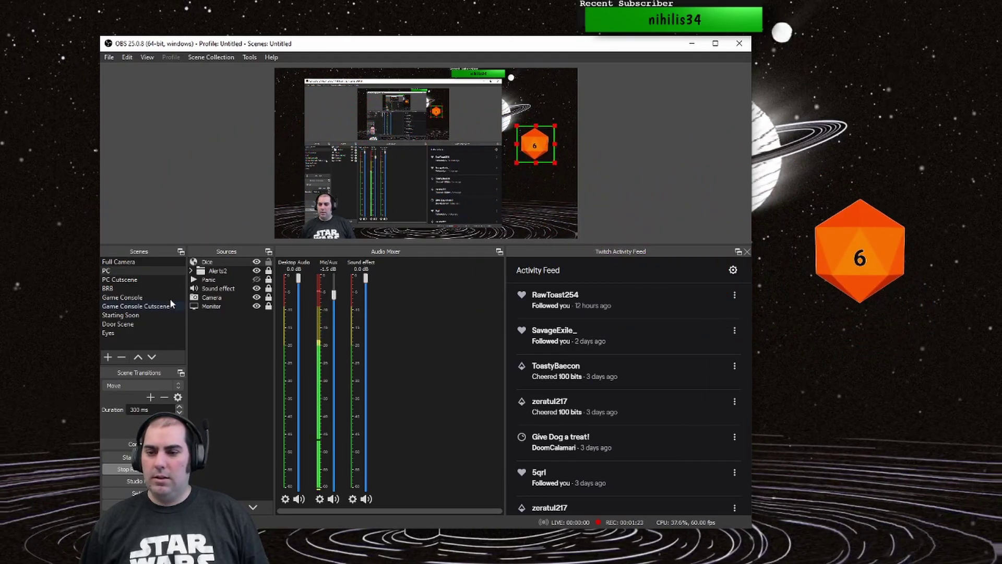
Step: Add an Image source loading the red dice tray PNG from the Desktop
right_click(198, 305)
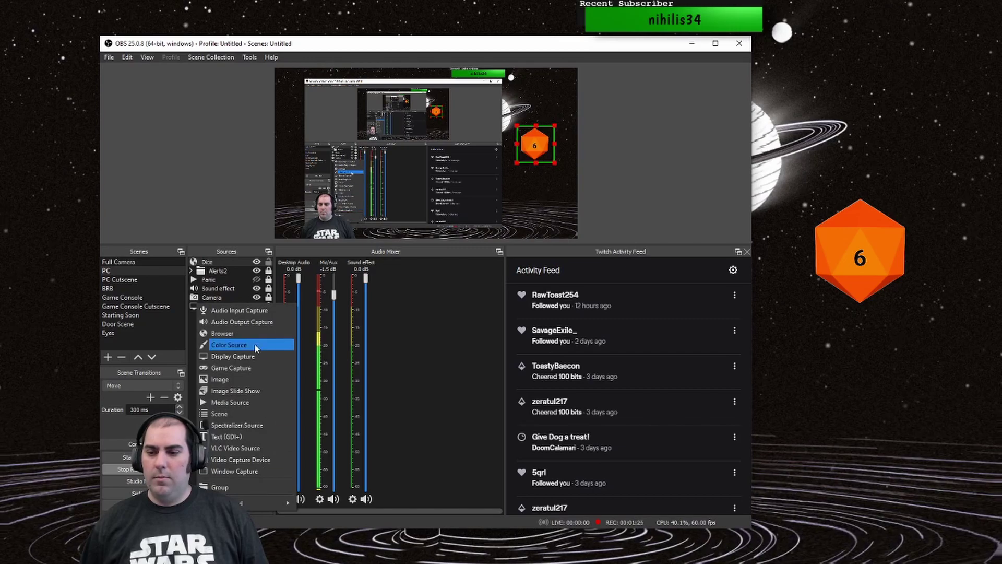
left_click(249, 380)
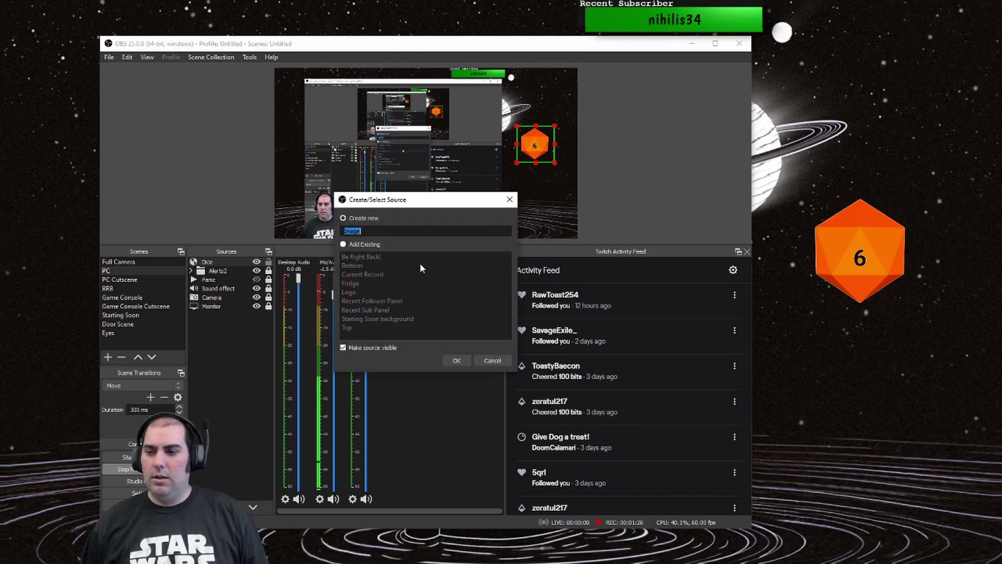
left_click(455, 361)
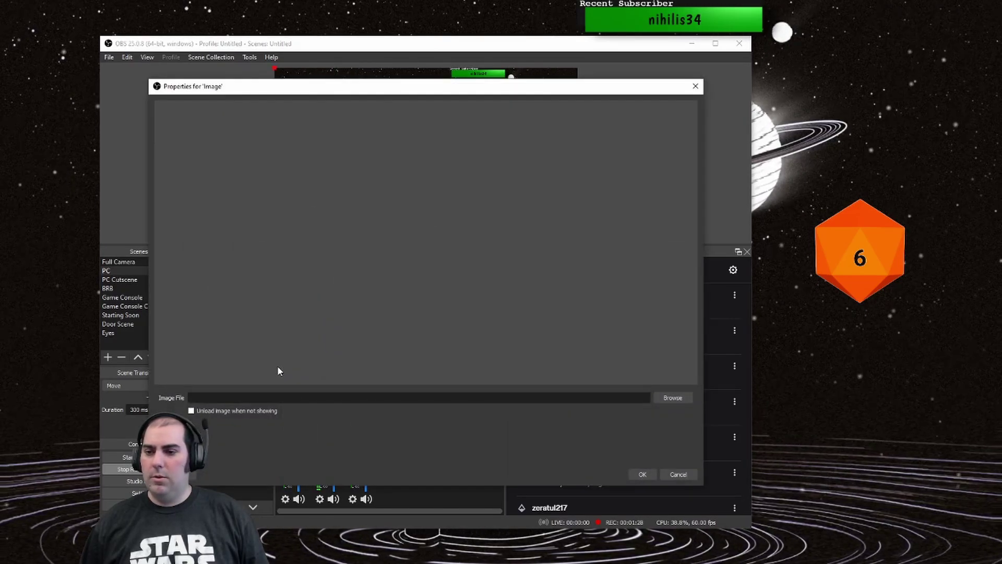
left_click(664, 398)
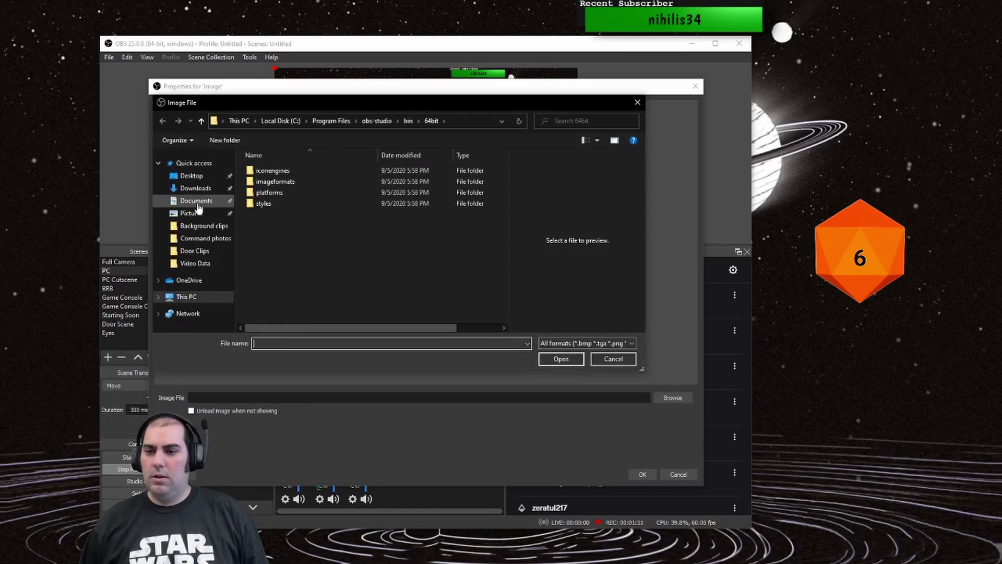
left_click(191, 175)
scroll(343, 278, "down", 5)
scroll(296, 319, "down", 3)
left_click(297, 319)
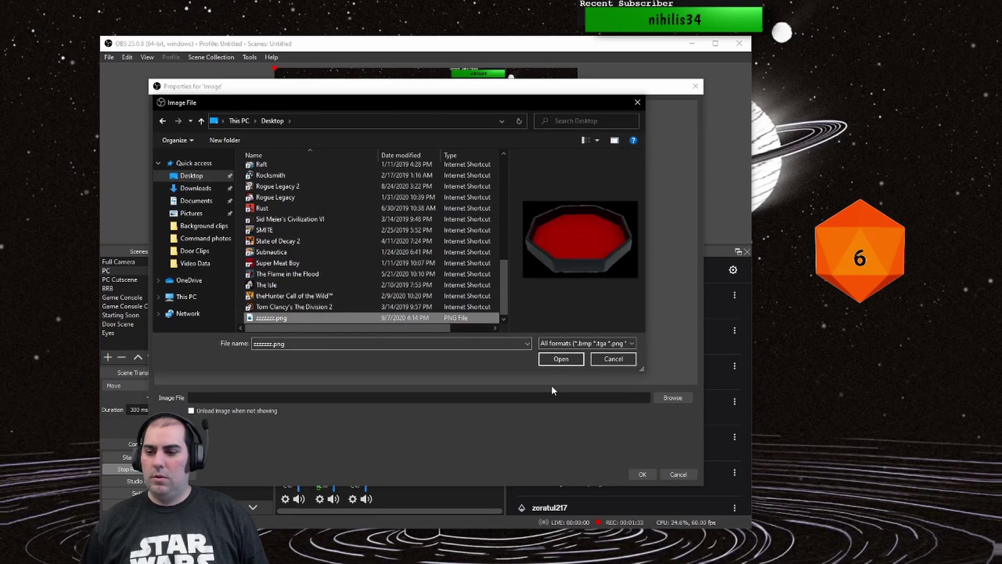
left_click(559, 359)
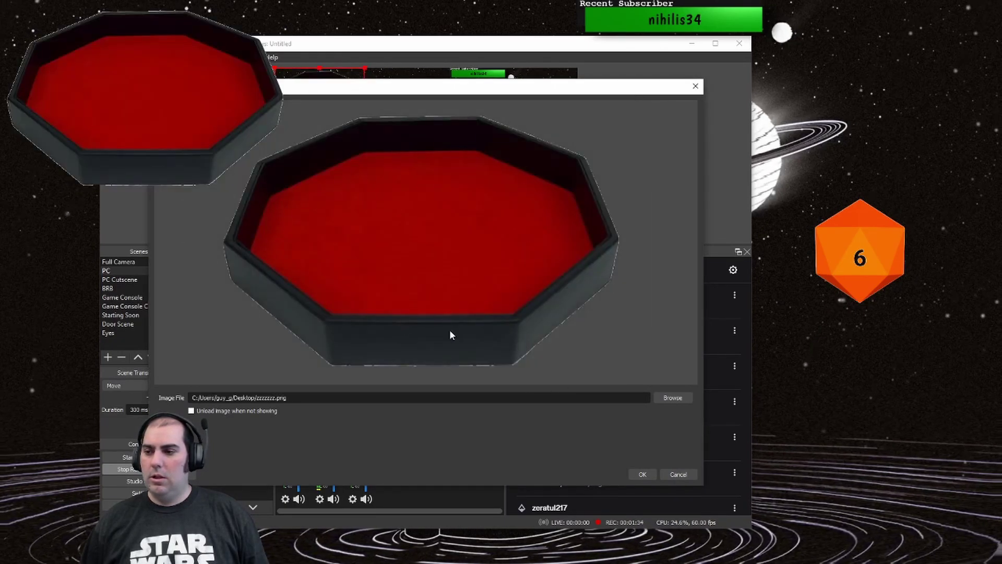
left_click(644, 473)
Step: Move the Dice layer above the tray image and nudge the tray around the die
left_click_drag(531, 157, 536, 149)
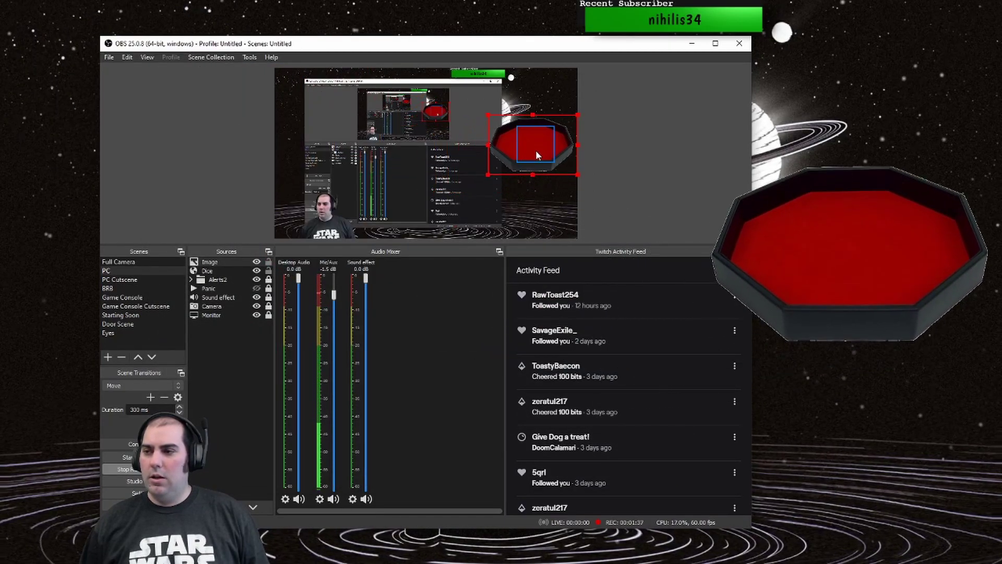
left_click_drag(215, 259, 213, 276)
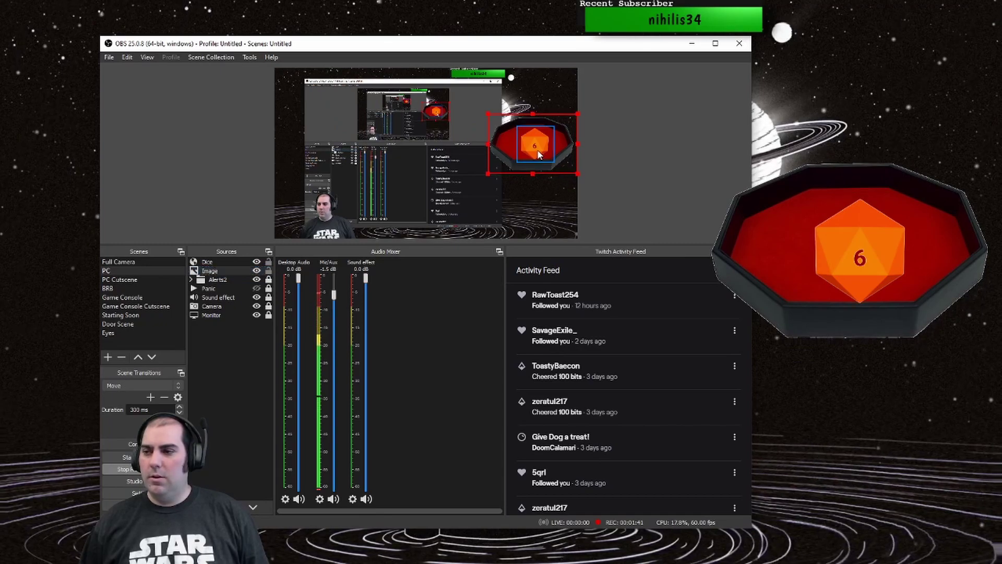
mouse_move(538, 150)
left_mouse_down()
mouse_move(552, 158)
mouse_move(535, 147)
left_mouse_up()
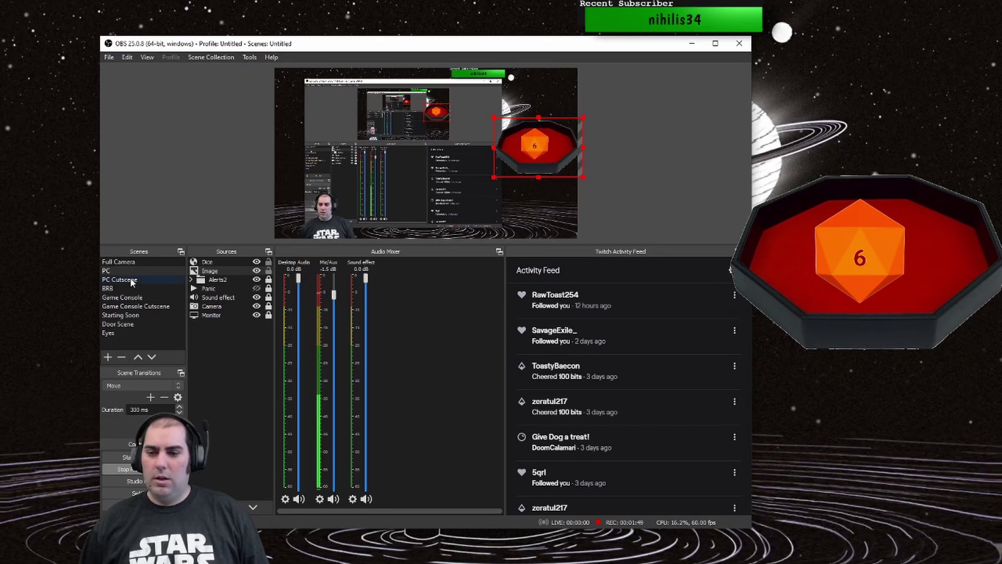
Step: Select the Image and Dice sources together and group them
right_click(230, 271)
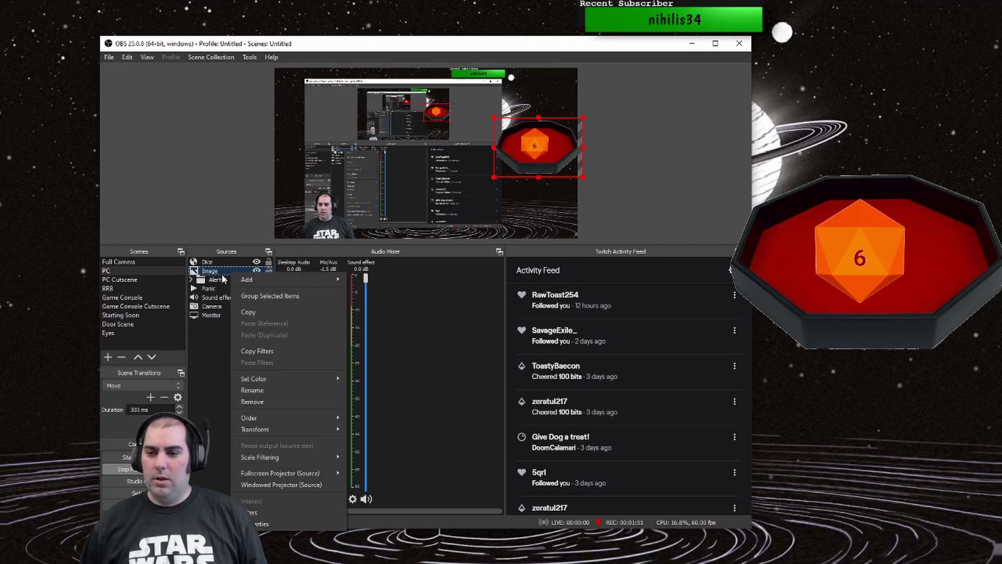
key("Escape")
left_click(223, 261)
right_click(223, 261)
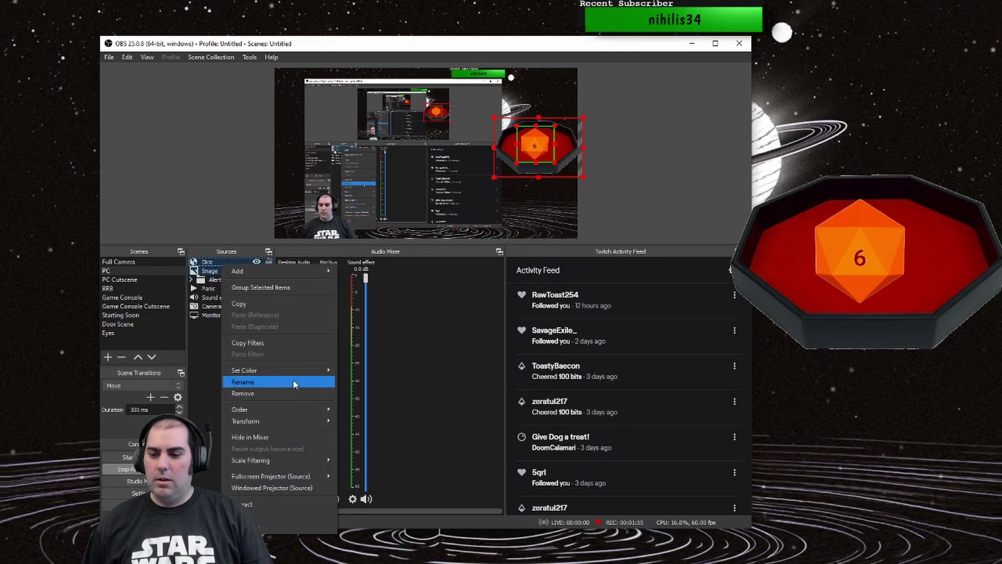
left_click(285, 290)
left_click(191, 261)
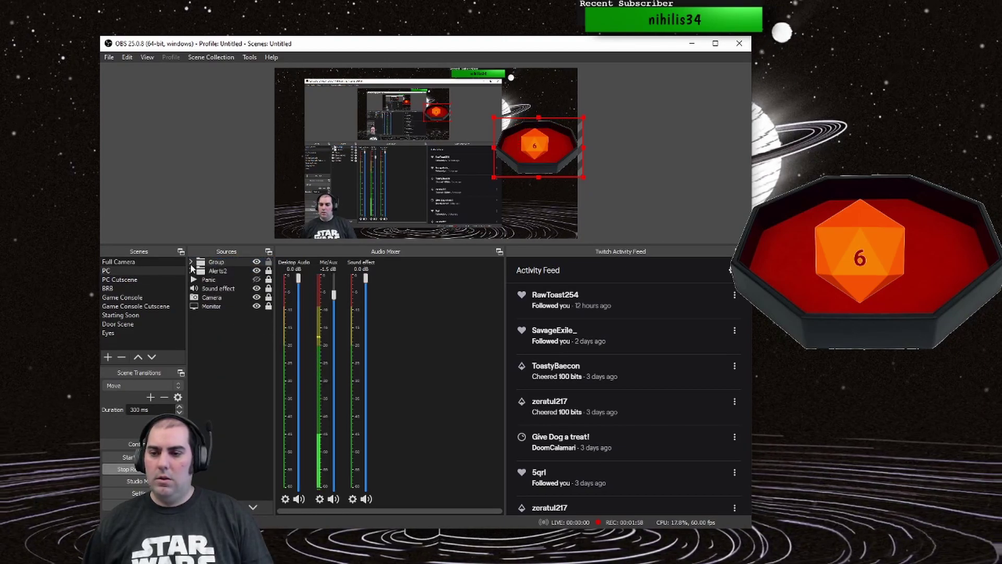
Step: Toggle the new group's visibility to re-roll the die, leaving it hidden
left_click(257, 260)
left_click(258, 261)
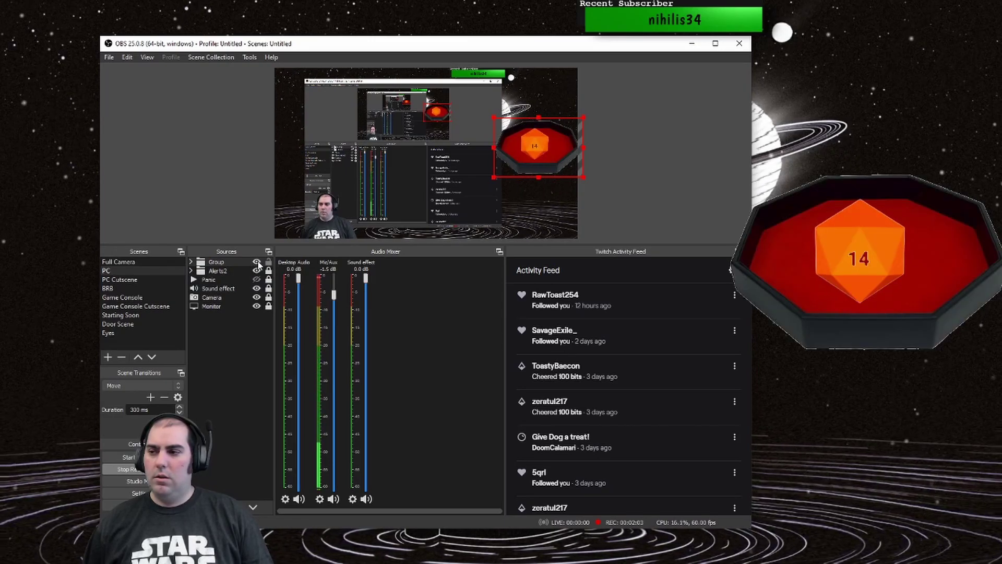
left_click(258, 261)
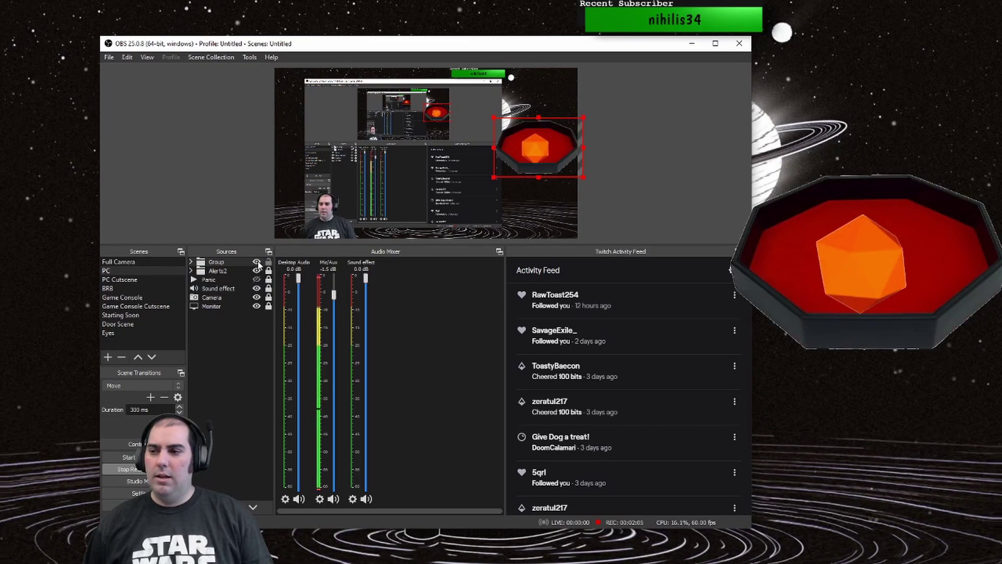
left_click(258, 261)
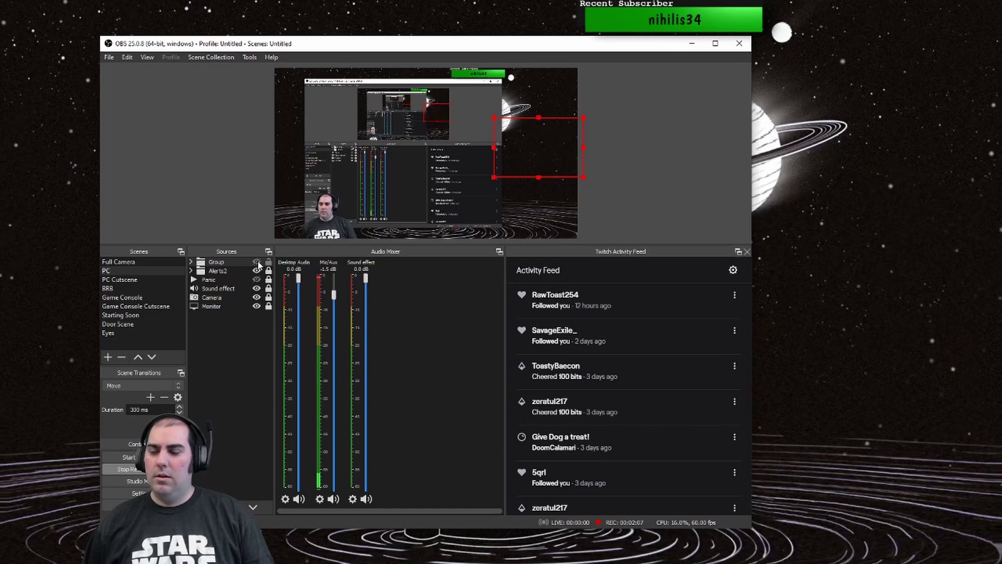